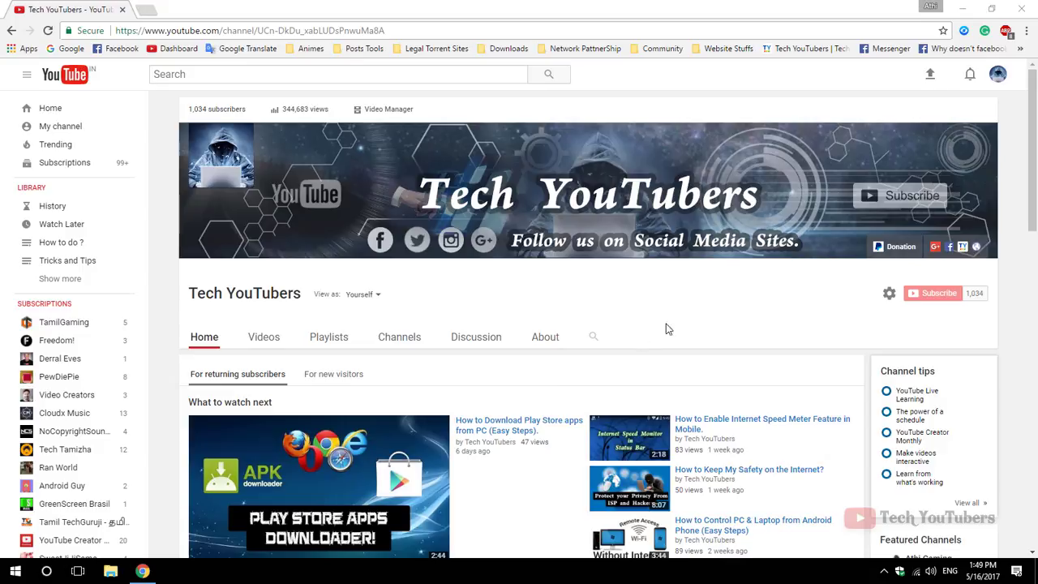
Step: Review the list of channels linked to the signed-in YouTube account
{"action": "left_click", "coordinate": [998, 74]}
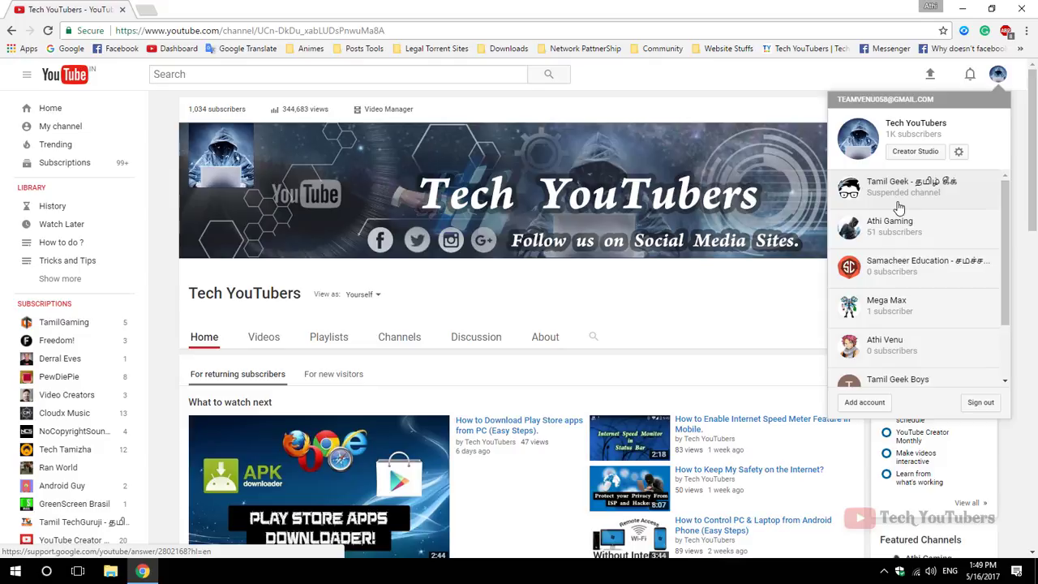
{"action": "left_click", "coordinate": [998, 74]}
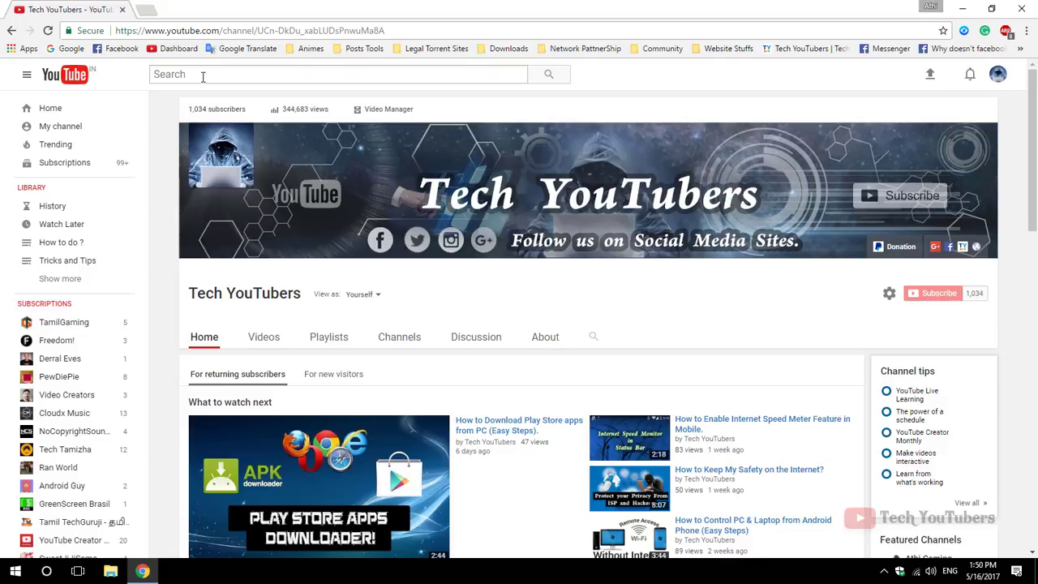
Step: Open Google in a new browser tab and go to the signed-in user's My Account page
{"action": "middle_click", "coordinate": [72, 48]}
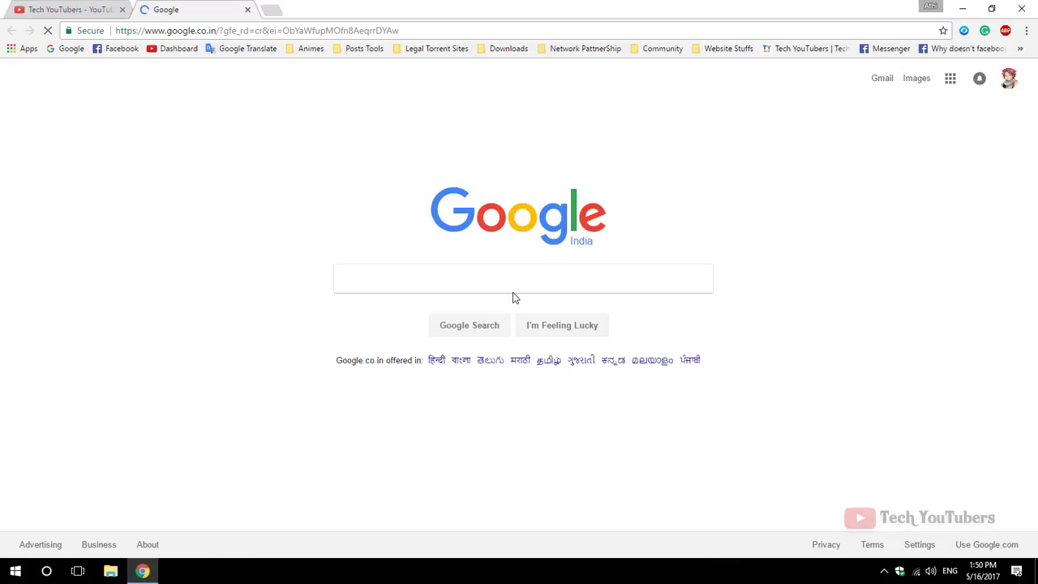
{"action": "left_click", "coordinate": [1010, 86]}
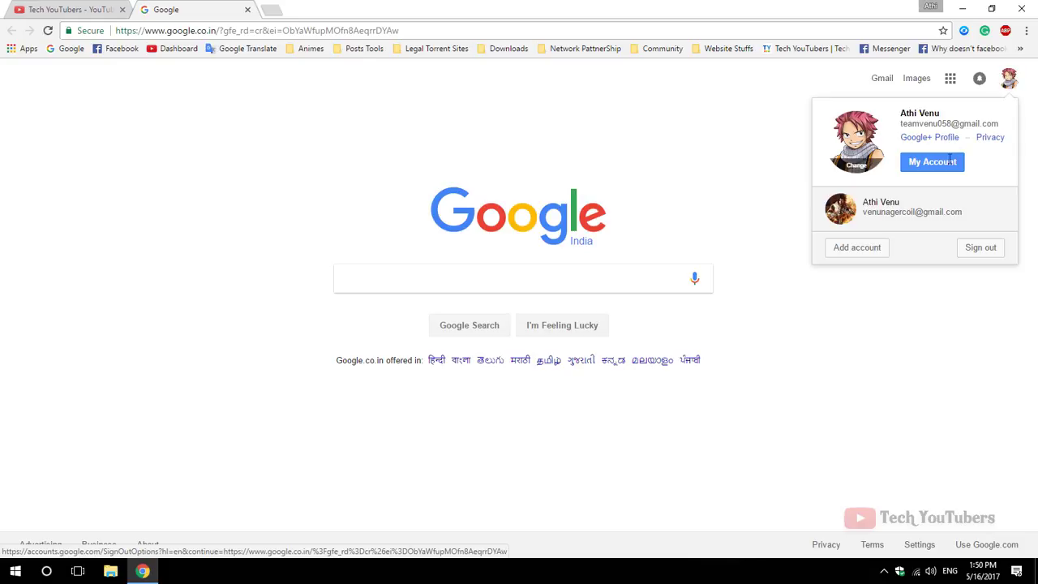
{"action": "left_click", "coordinate": [936, 173]}
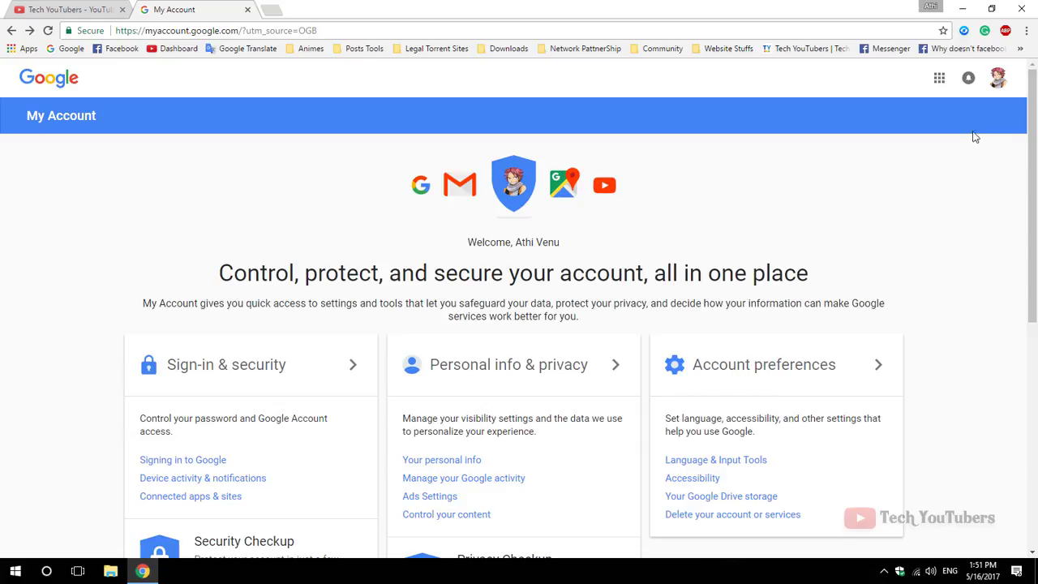
Step: Switch My Account to the Tamil Geek brand account
{"action": "left_click", "coordinate": [999, 83]}
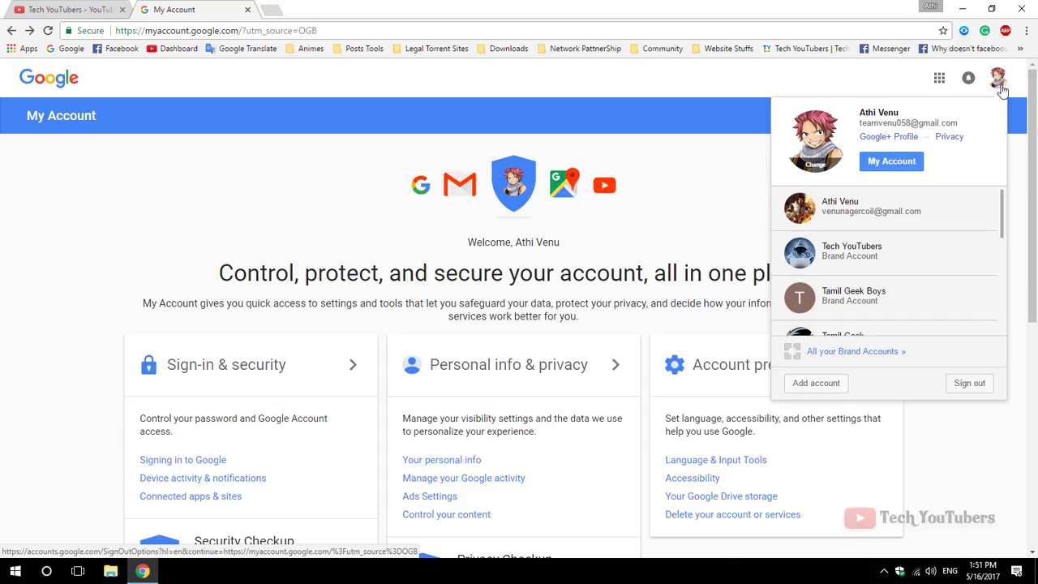
{"action": "scroll", "coordinate": [852, 256], "scroll_direction": "down", "scroll_amount": 1}
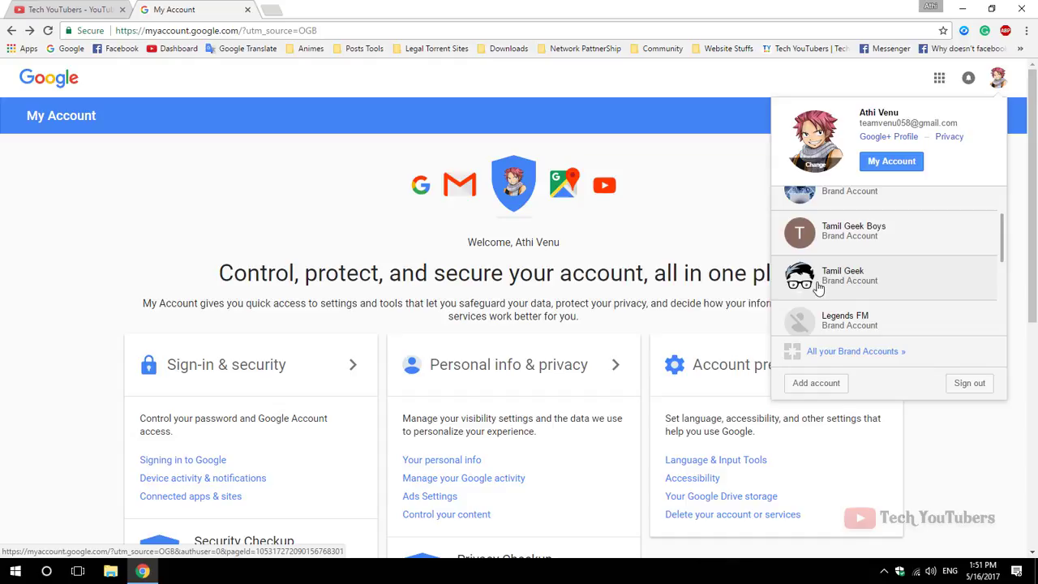
{"action": "left_click", "coordinate": [888, 282]}
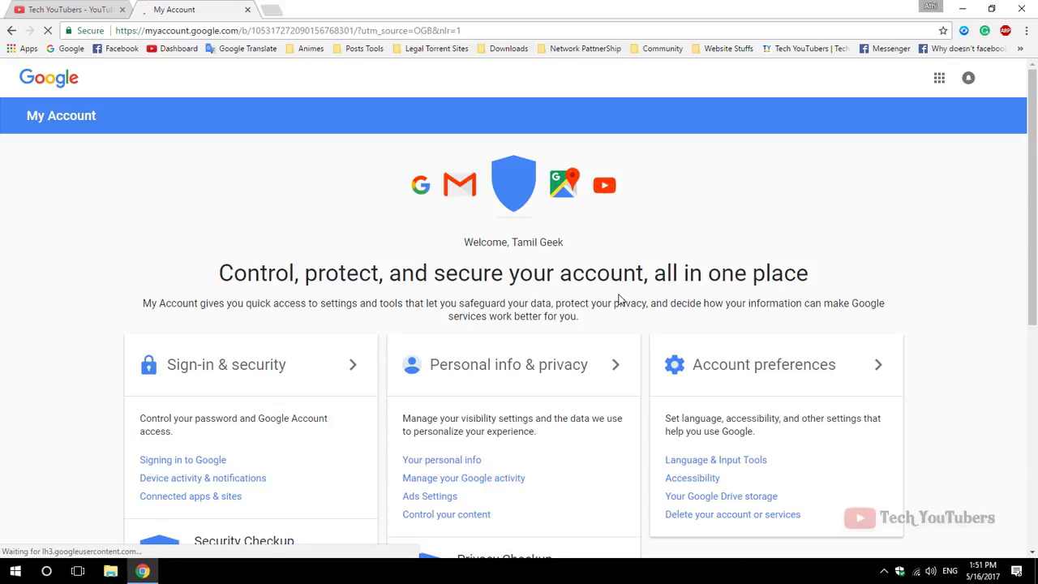
Step: Go to the account deletion options in Account preferences and choose Delete Google Account and data
{"action": "scroll", "coordinate": [618, 329], "scroll_direction": "down", "scroll_amount": 2}
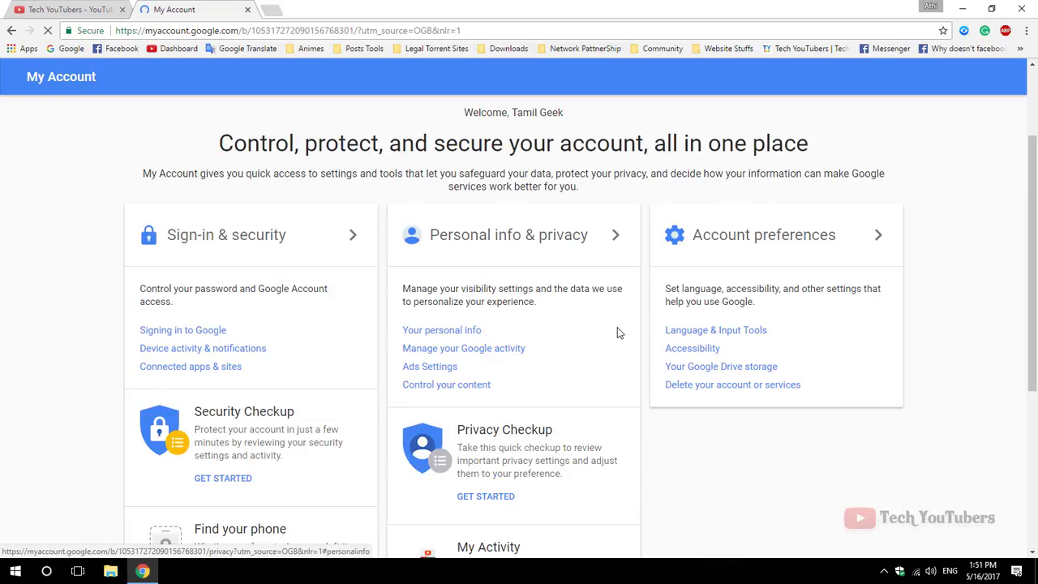
{"action": "left_click", "coordinate": [718, 391]}
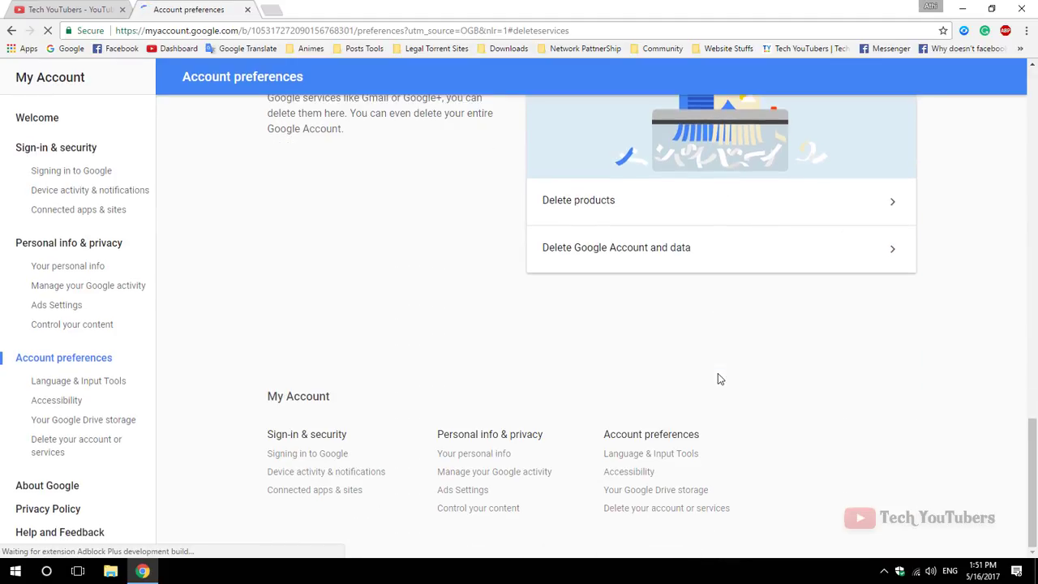
{"action": "left_click", "coordinate": [638, 259]}
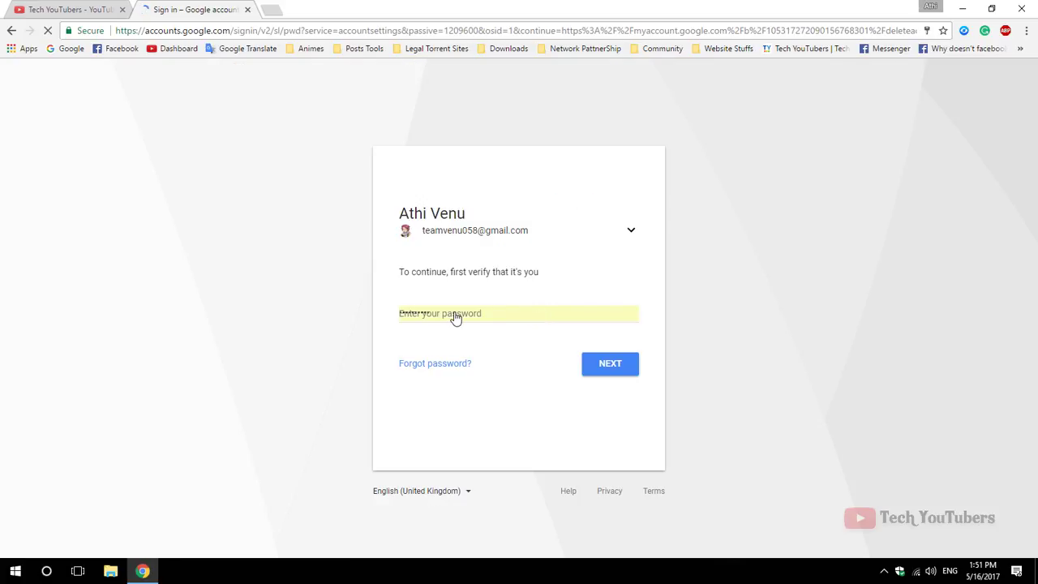
Step: Replace the autofilled entry with the account password and submit it to verify identity
{"action": "left_click", "coordinate": [451, 315]}
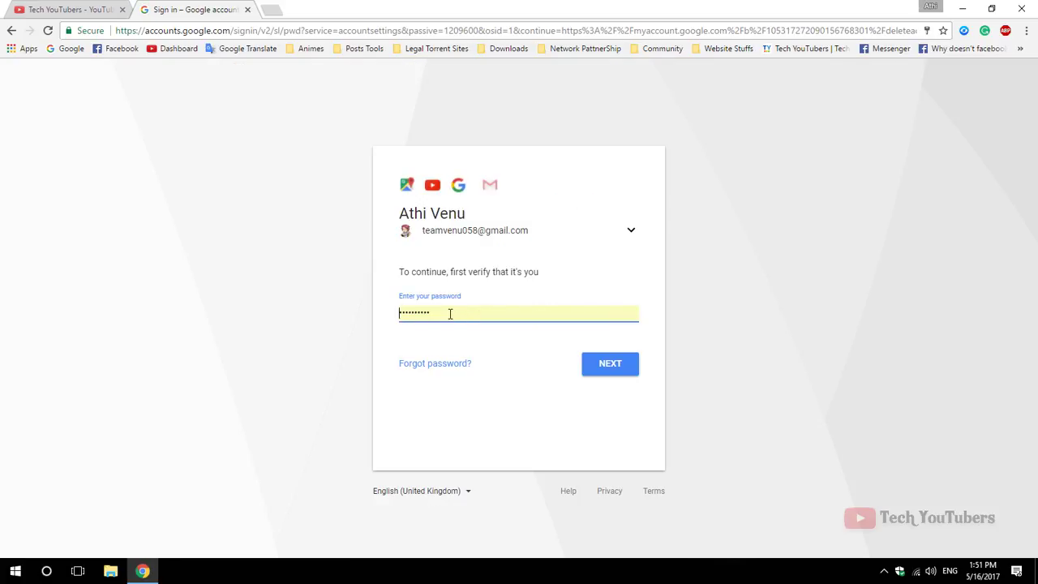
{"action": "left_click_drag", "start_coordinate": [449, 314], "coordinate": [397, 331]}
{"action": "key", "text": "BackSpace"}
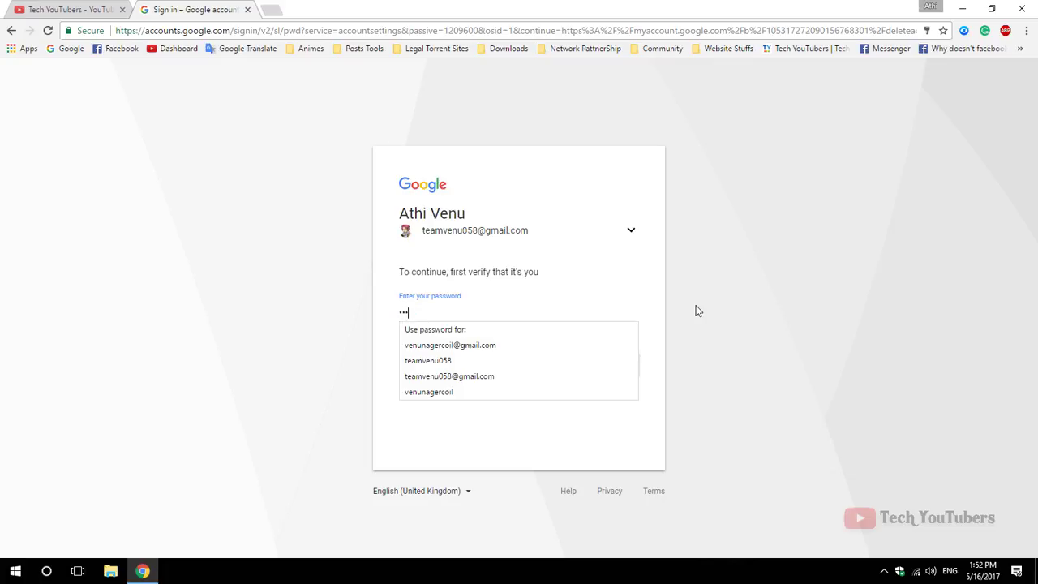
{"action": "type", "text": "••••••••••••"}
{"action": "key", "text": "Return"}
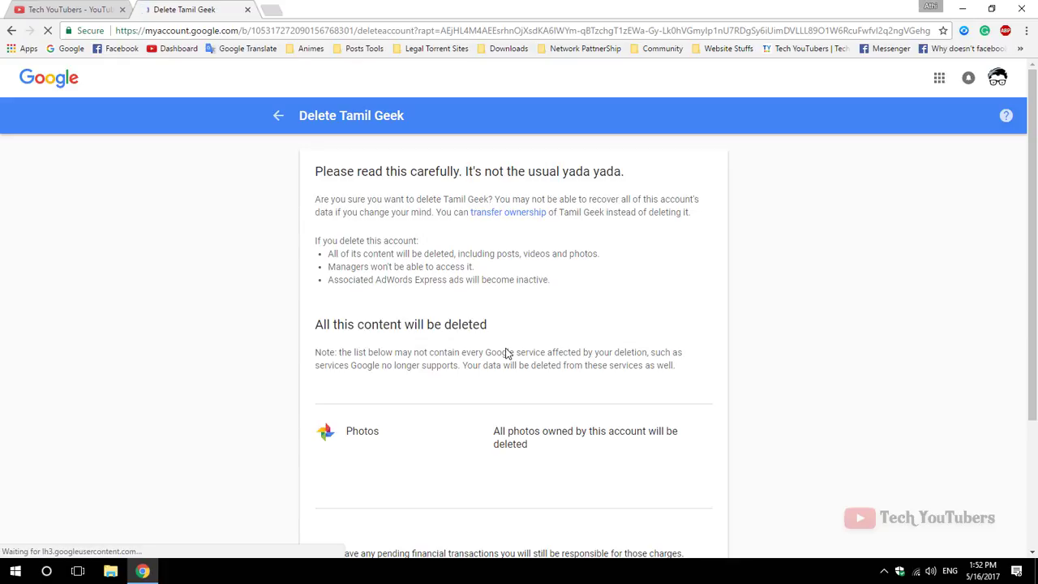
Step: Accept both the pending-charges and permanent-deletion acknowledgements and delete the Tamil Geek brand account
{"action": "scroll", "coordinate": [506, 350], "scroll_direction": "down", "scroll_amount": 2}
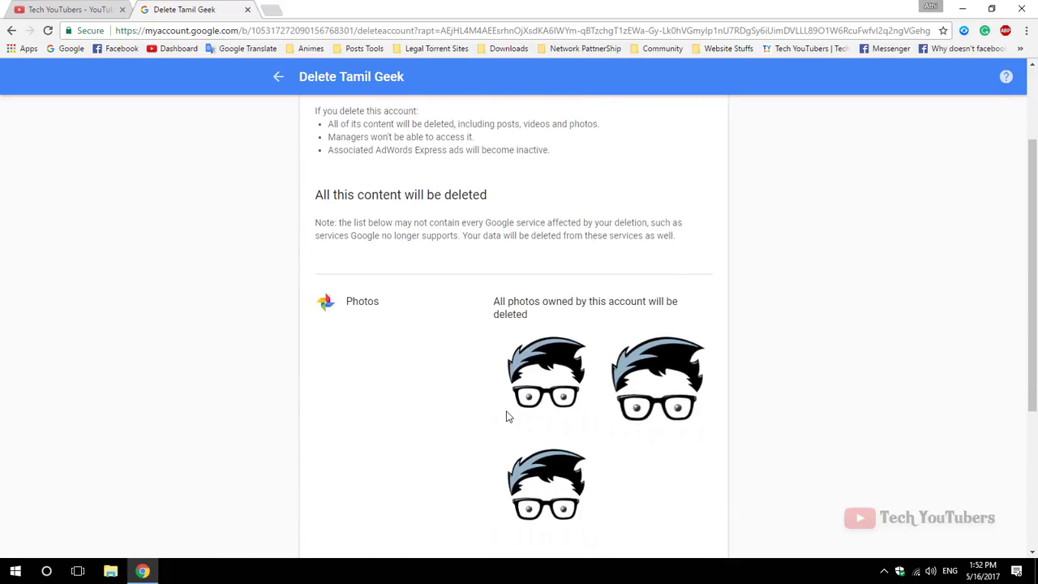
{"action": "scroll", "coordinate": [507, 415], "scroll_direction": "down", "scroll_amount": 3}
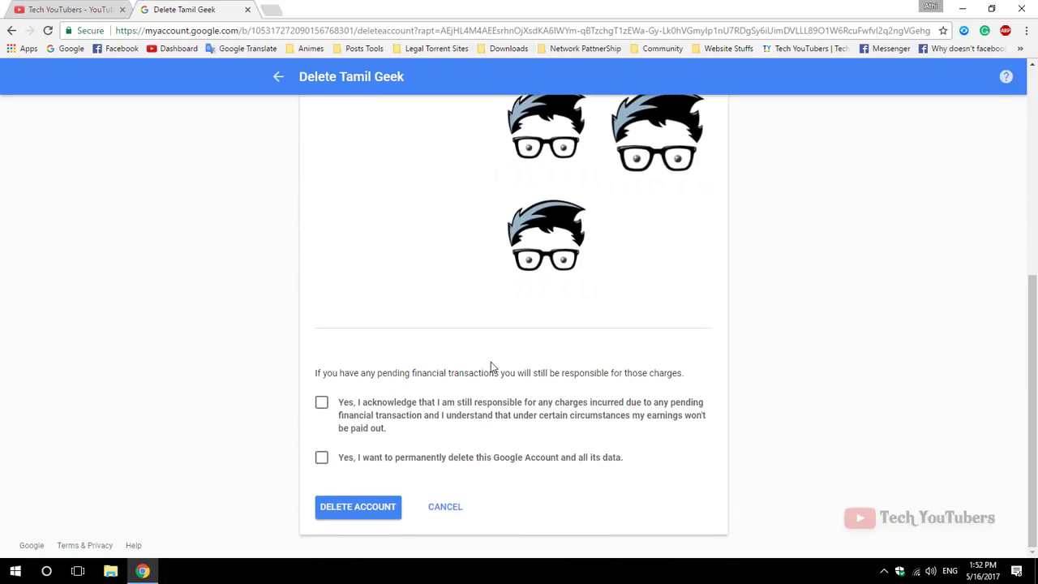
{"action": "left_click", "coordinate": [322, 408]}
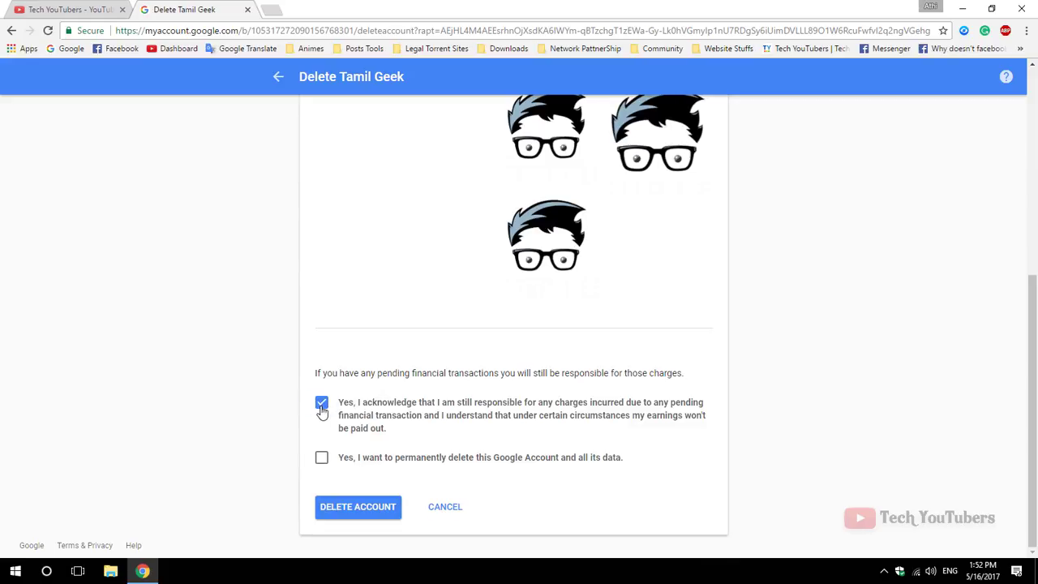
{"action": "left_click", "coordinate": [323, 461]}
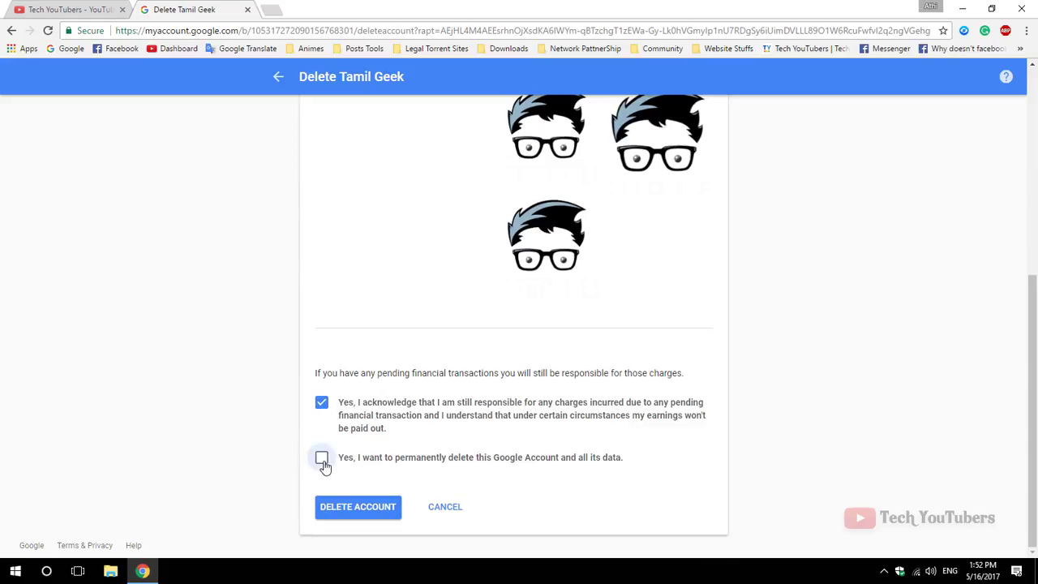
{"action": "left_click", "coordinate": [365, 511]}
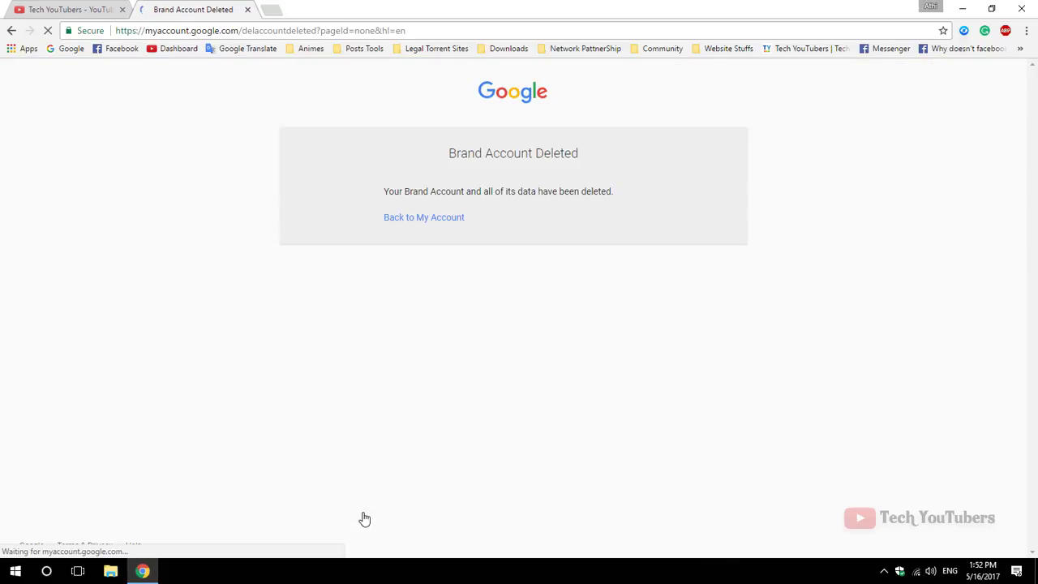
Step: Return to the My Account page, and reload the Tech YouTubers channel page in the YouTube tab
{"action": "left_click", "coordinate": [428, 225]}
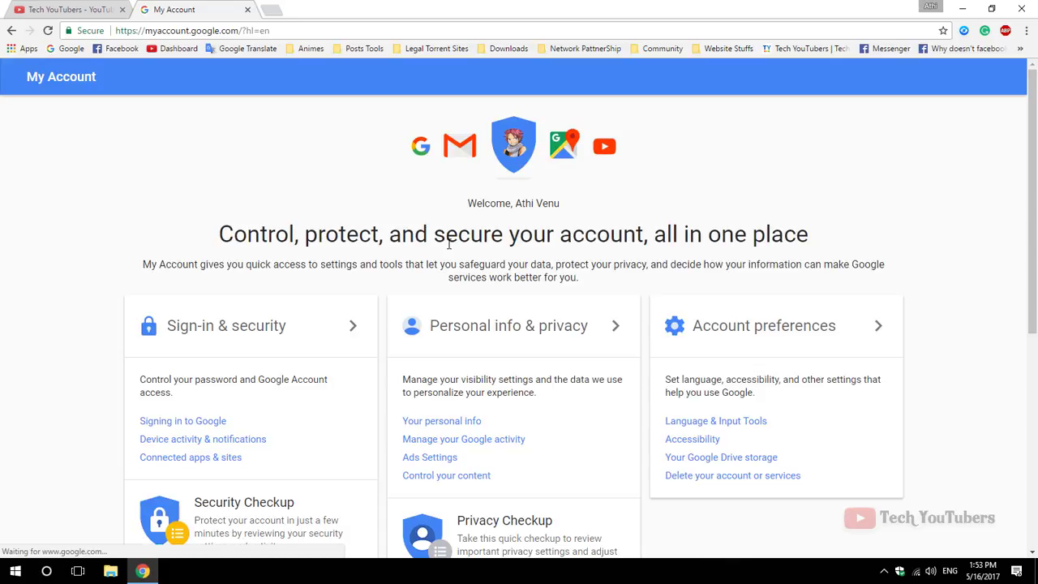
{"action": "left_click", "coordinate": [79, 6]}
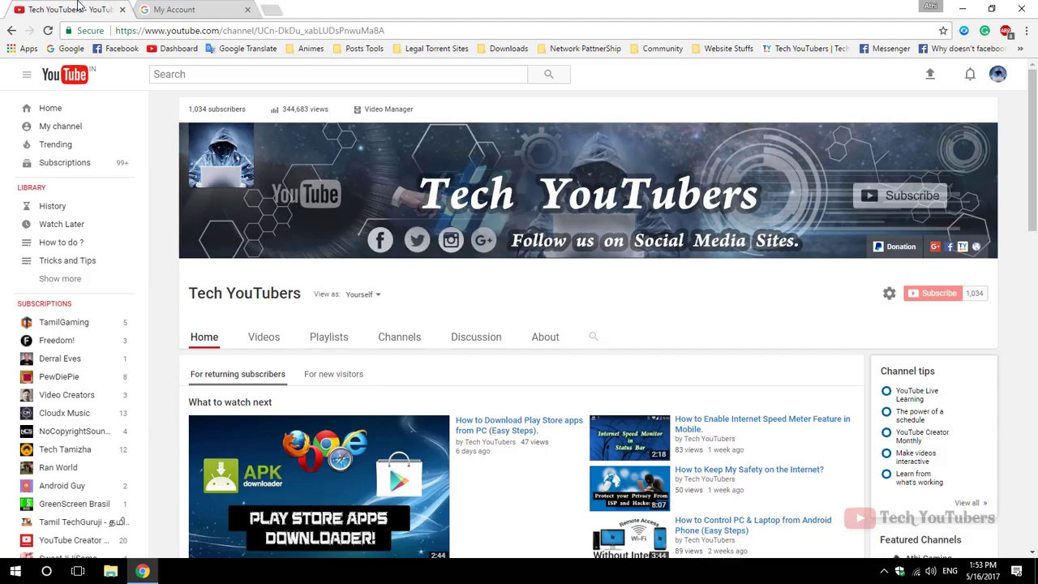
{"action": "right_click", "coordinate": [78, 6]}
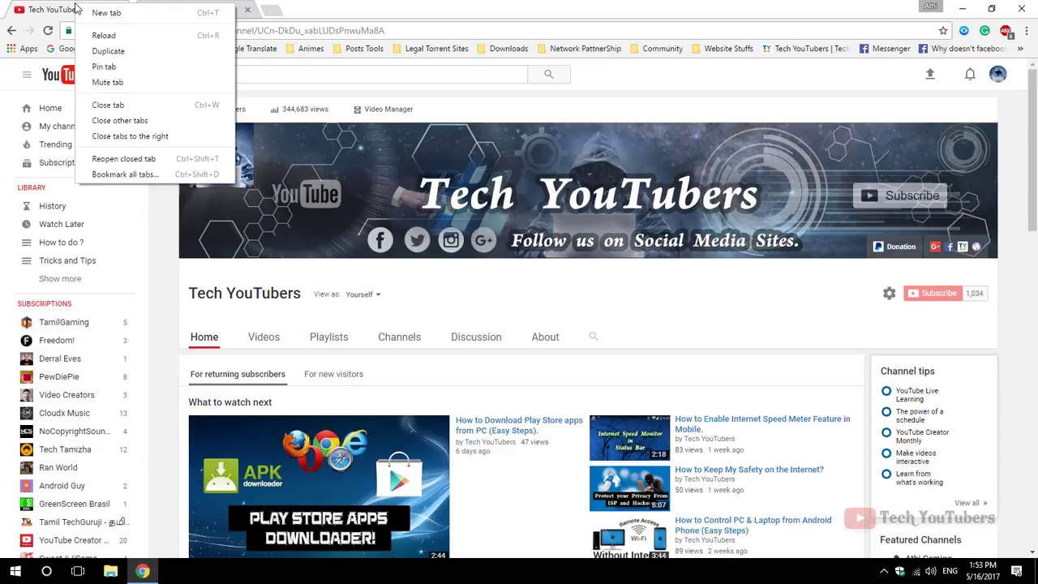
{"action": "left_click", "coordinate": [108, 36]}
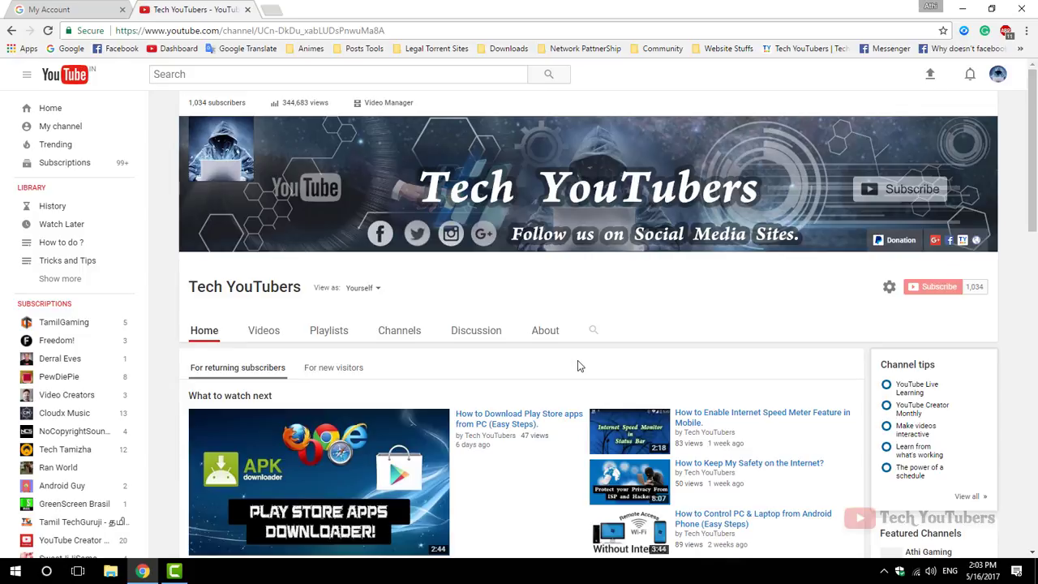
Step: Check the YouTube account's channel list for the deleted Tamil Geek channel
{"action": "left_click", "coordinate": [1000, 75]}
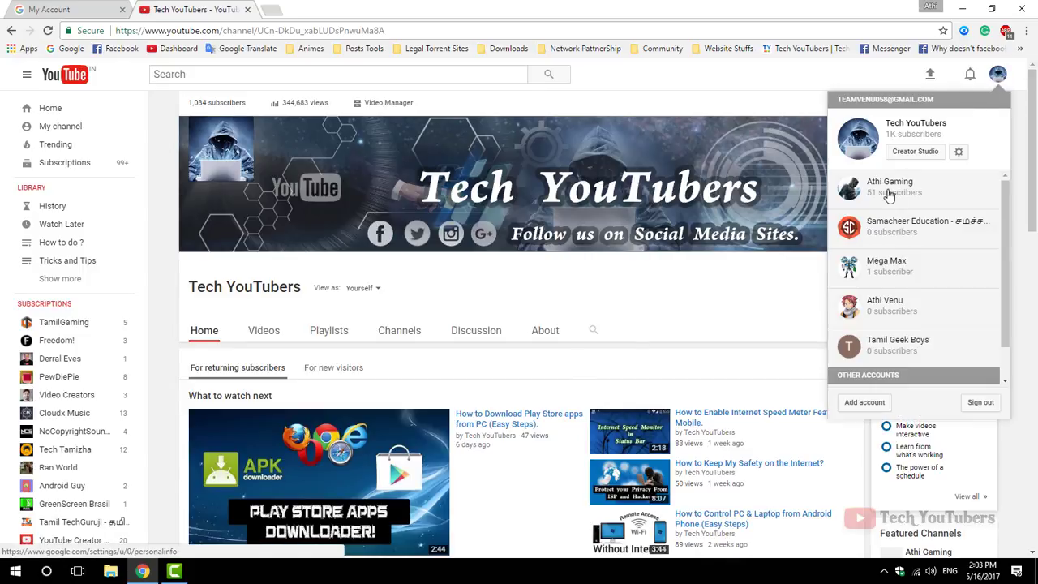
{"action": "scroll", "coordinate": [896, 271], "scroll_direction": "down", "scroll_amount": 1}
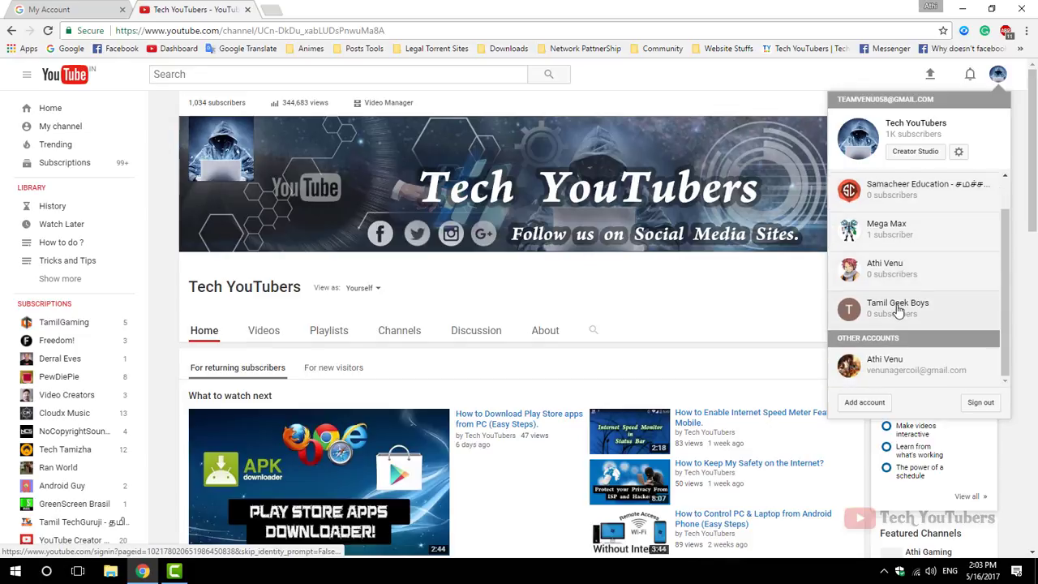
{"action": "scroll", "coordinate": [899, 310], "scroll_direction": "up", "scroll_amount": 1}
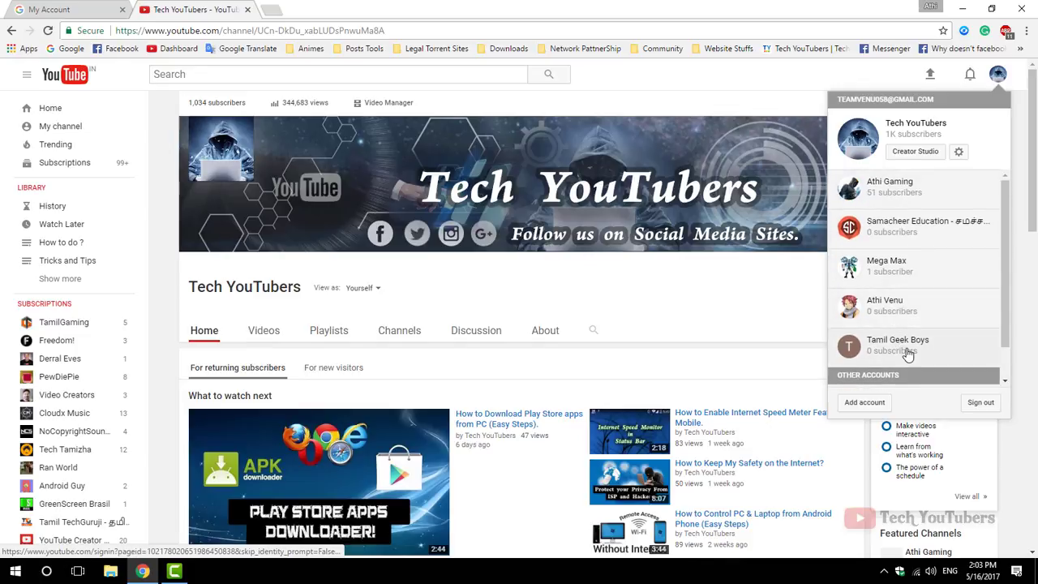
{"action": "scroll", "coordinate": [911, 349], "scroll_direction": "down", "scroll_amount": 1}
{"action": "scroll", "coordinate": [908, 344], "scroll_direction": "up", "scroll_amount": 1}
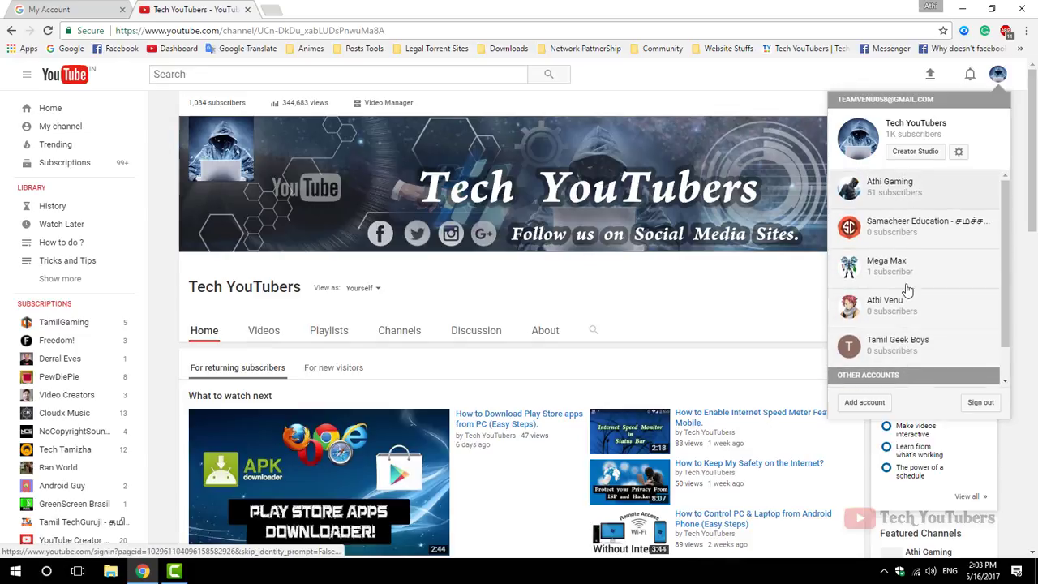
Step: Look through the brand accounts in the My Account switcher for the deleted Tamil Geek account, then close the list
{"action": "left_click", "coordinate": [76, 7]}
{"action": "scroll", "coordinate": [869, 389], "scroll_direction": "down", "scroll_amount": 2}
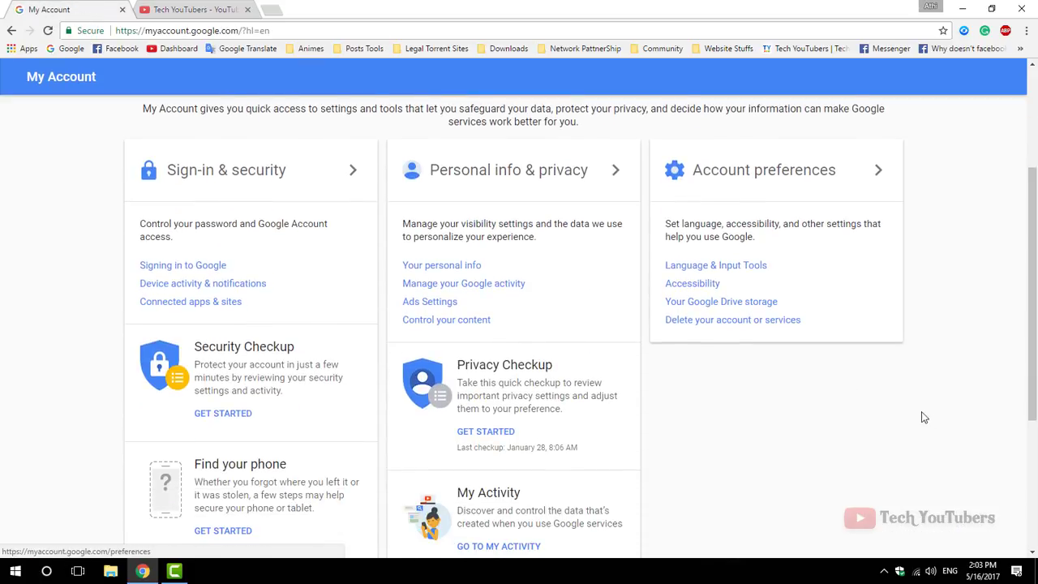
{"action": "scroll", "coordinate": [966, 217], "scroll_direction": "up", "scroll_amount": 2}
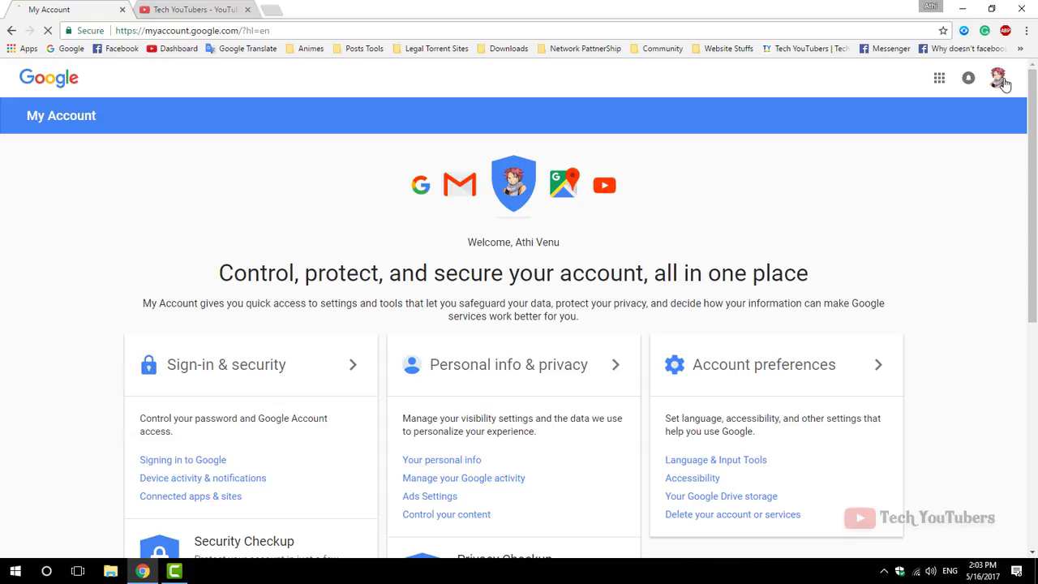
{"action": "left_click", "coordinate": [998, 78]}
{"action": "scroll", "coordinate": [869, 235], "scroll_direction": "down", "scroll_amount": 3}
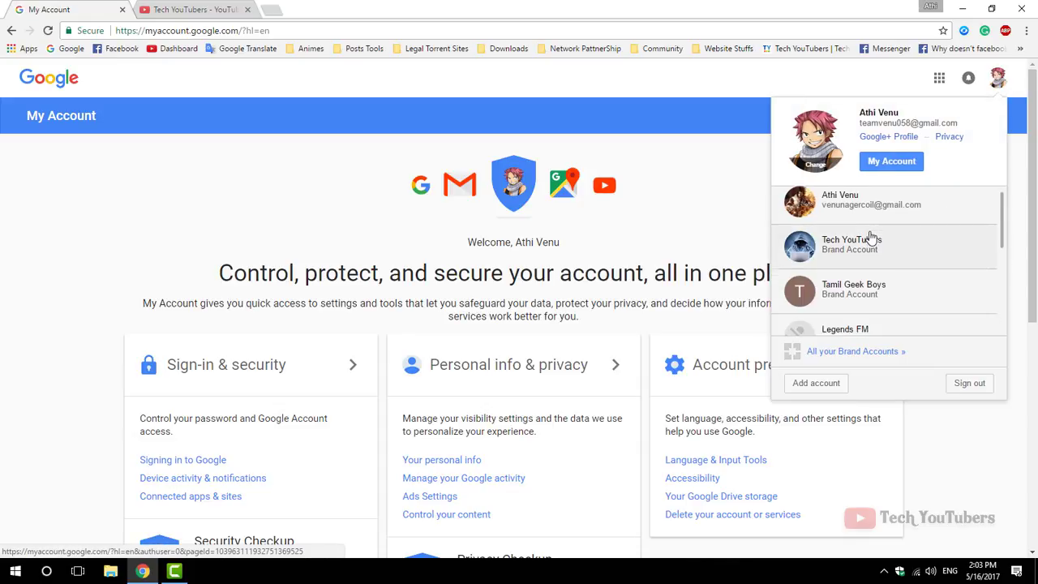
{"action": "scroll", "coordinate": [892, 276], "scroll_direction": "down", "scroll_amount": 4}
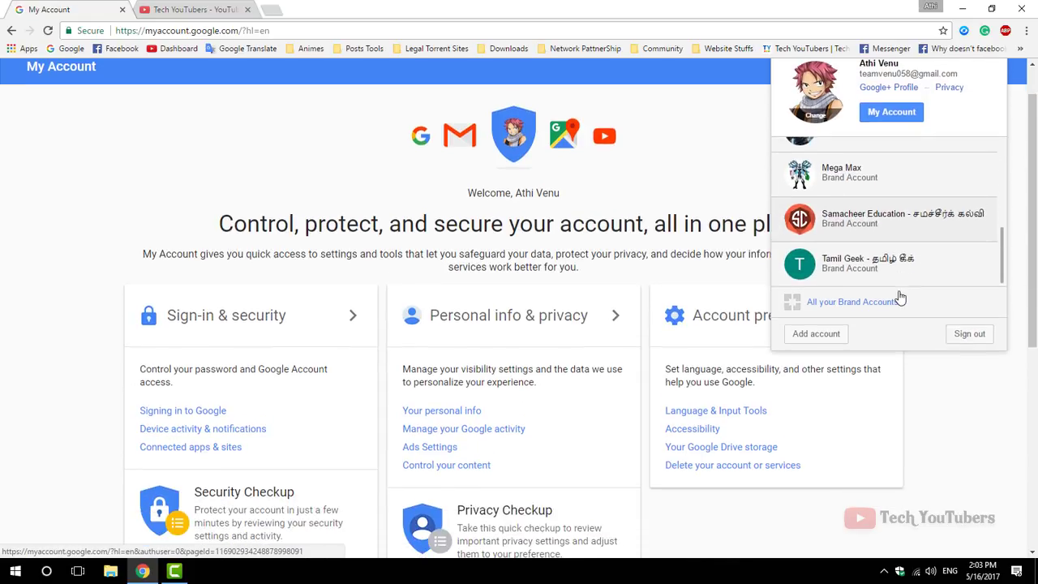
{"action": "scroll", "coordinate": [898, 294], "scroll_direction": "up", "scroll_amount": 3}
{"action": "scroll", "coordinate": [901, 289], "scroll_direction": "up", "scroll_amount": 2}
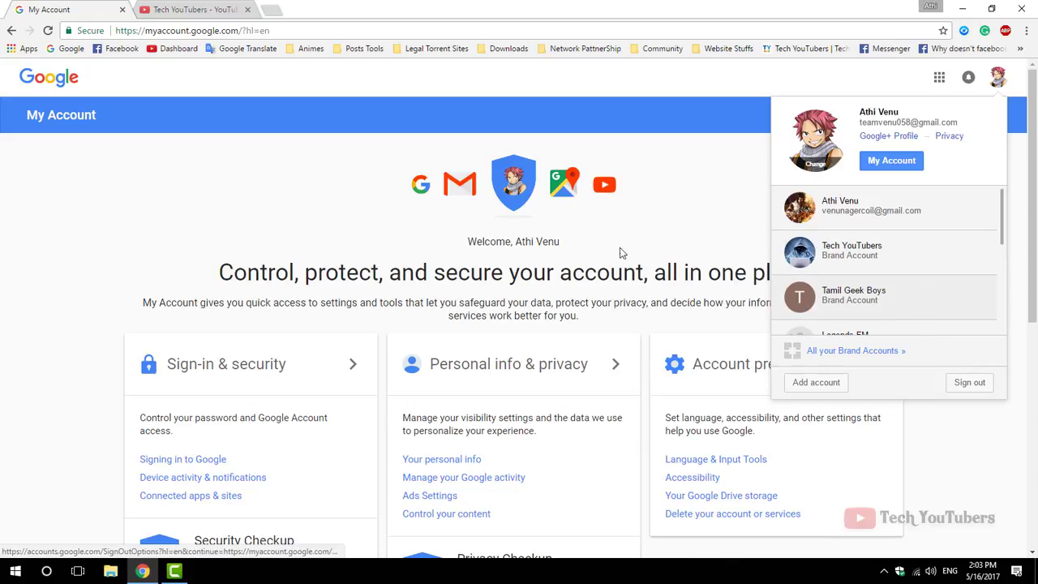
{"action": "left_click", "coordinate": [657, 241]}
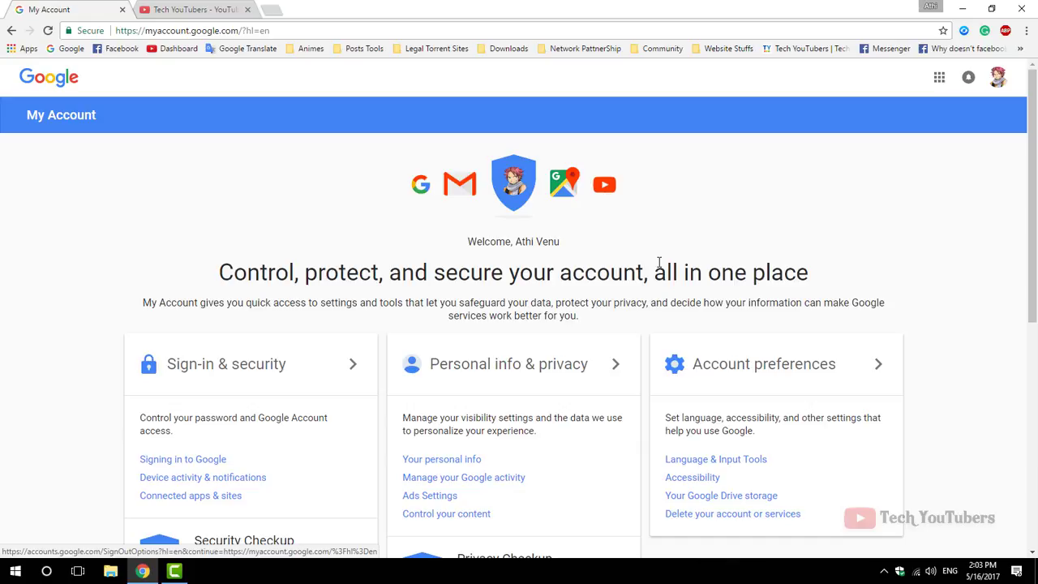